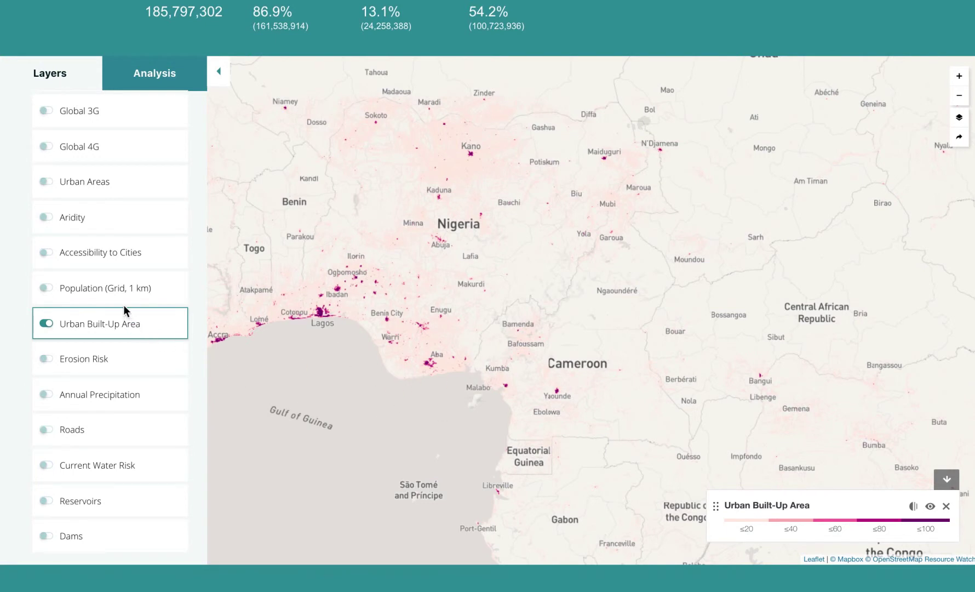
# - Turn on the Urban Areas layer and inspect it over southern Nigeria together with the built-up areas
pyautogui.click(116, 188)
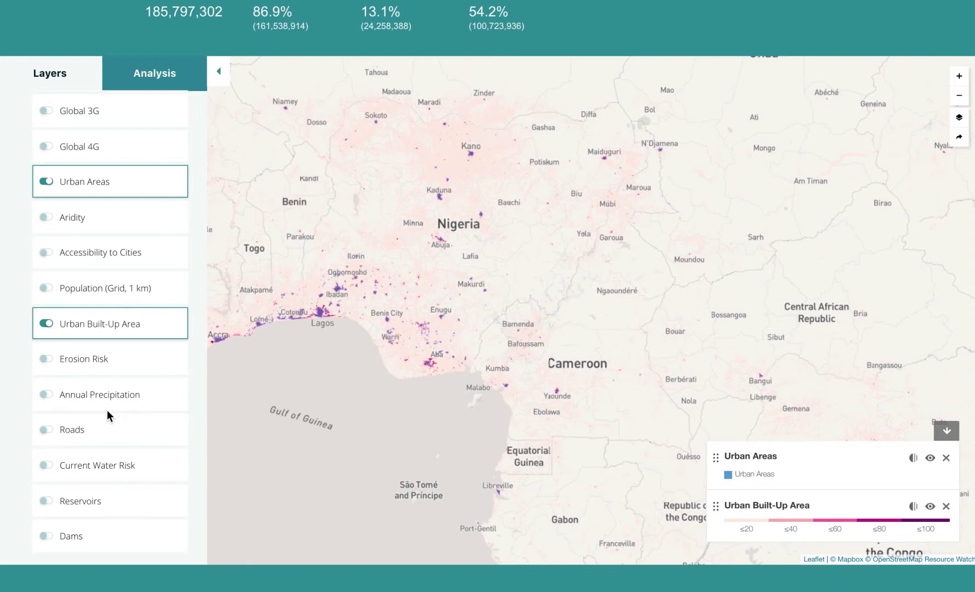
pyautogui.scroll(5, 338, 395)
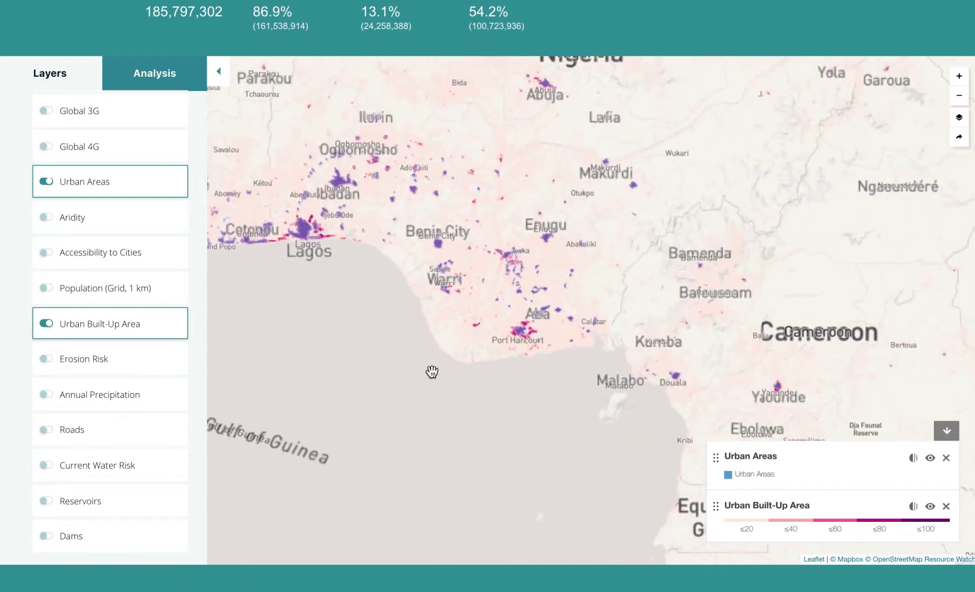
pyautogui.scroll(3, 125, 268)
# - Replace the Urban Built-Up Area layer with Accessibility to Cities and inspect the coast between Lagos and Port Harcourt
pyautogui.click(94, 447)
pyautogui.scroll(-2, 95, 447)
pyautogui.click(104, 314)
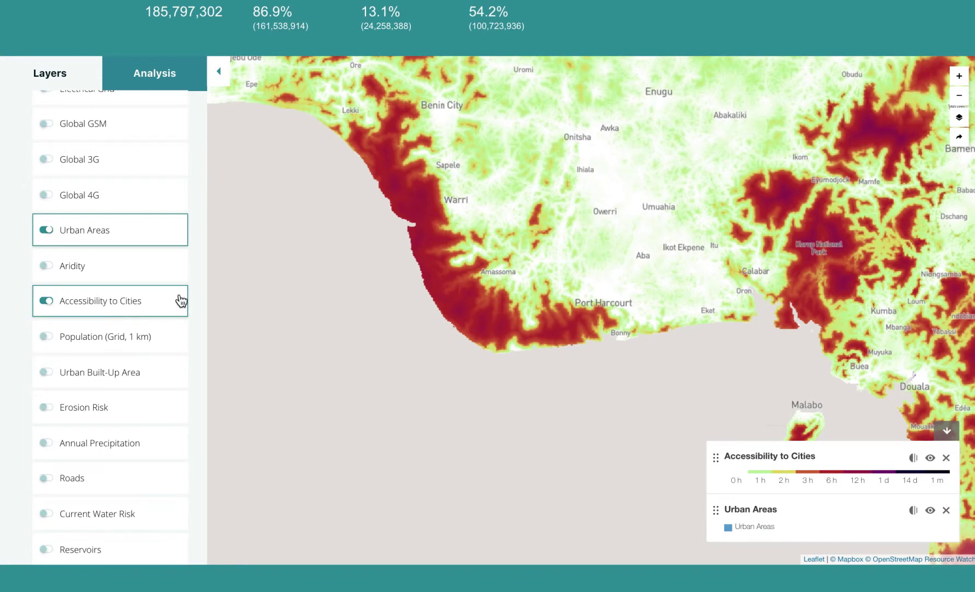
pyautogui.moveTo(449, 198); pyautogui.dragTo(808, 322)
pyautogui.moveTo(497, 286); pyautogui.dragTo(500, 289)
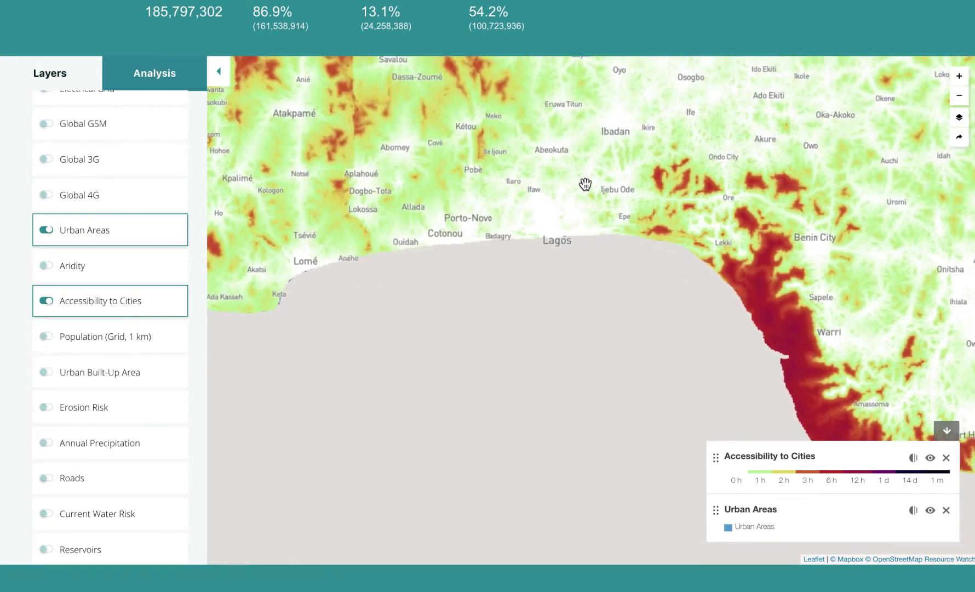
pyautogui.moveTo(719, 288); pyautogui.dragTo(396, 195)
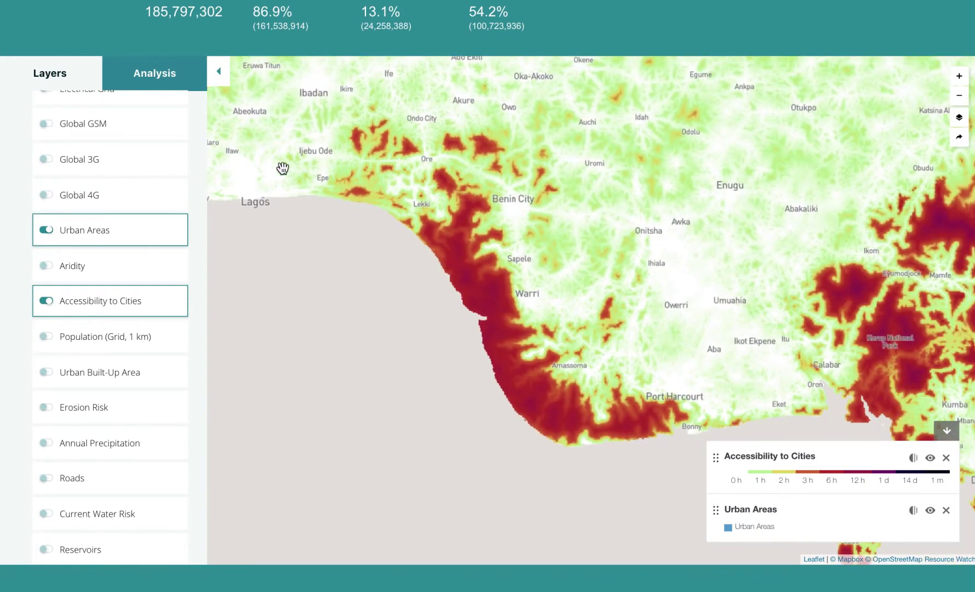
# - Move the Urban Areas layer above Accessibility to Cities in the layer order
pyautogui.scroll(3, 123, 202)
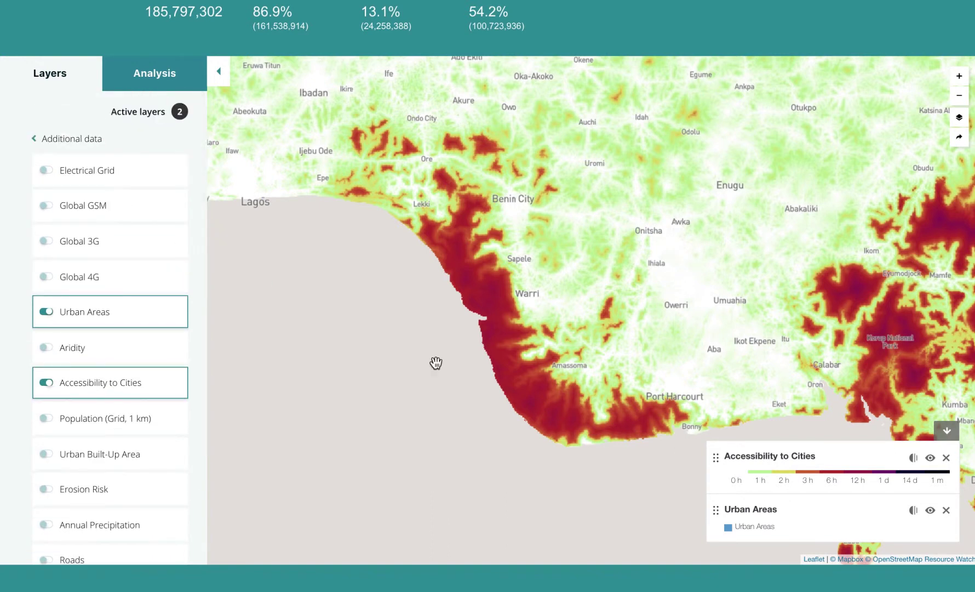
pyautogui.moveTo(717, 515); pyautogui.dragTo(712, 466)
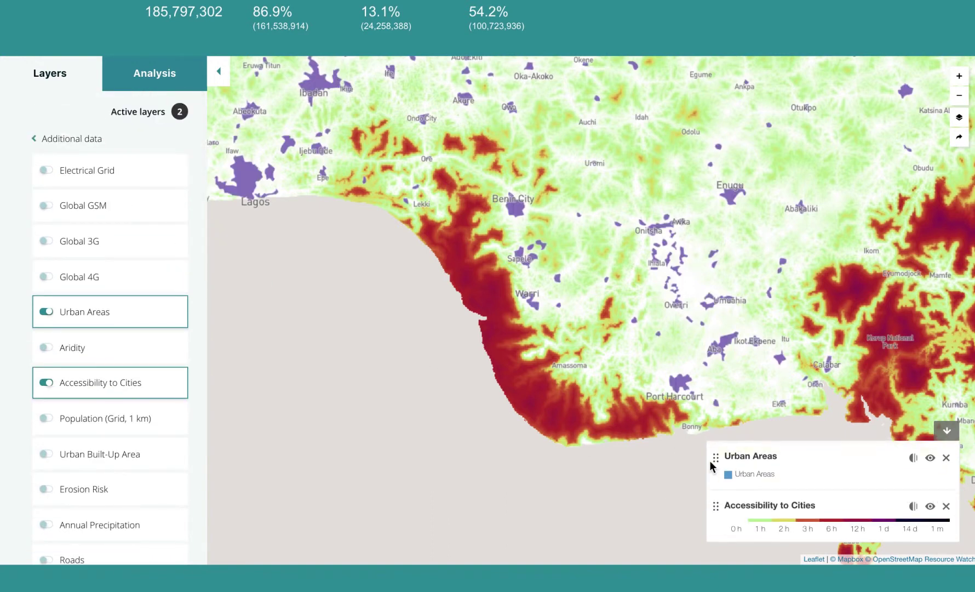
pyautogui.moveTo(537, 401); pyautogui.dragTo(456, 374)
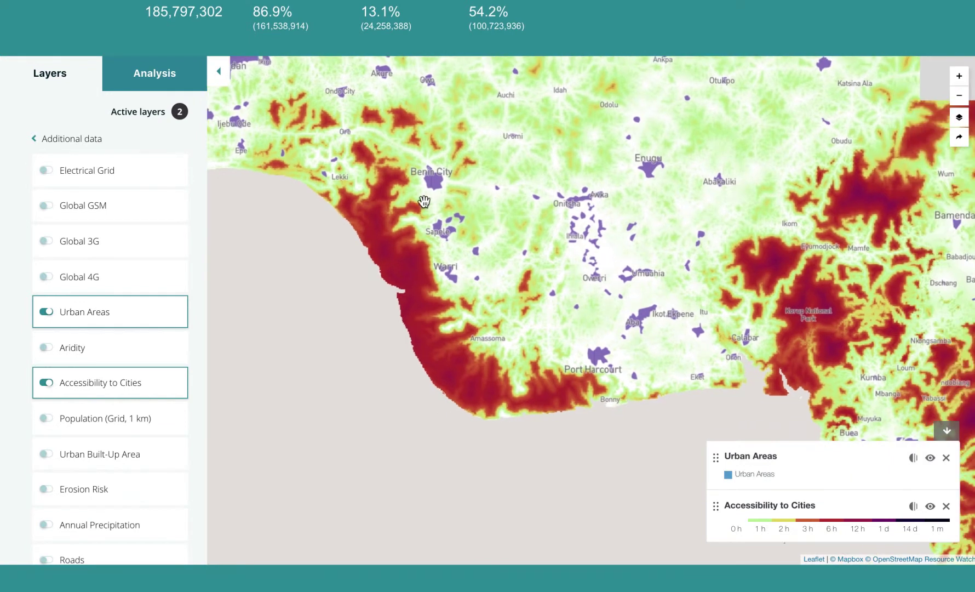
# - Add the Commercial Bank layer from the Finance sector and place it above all the other layers
pyautogui.click(70, 144)
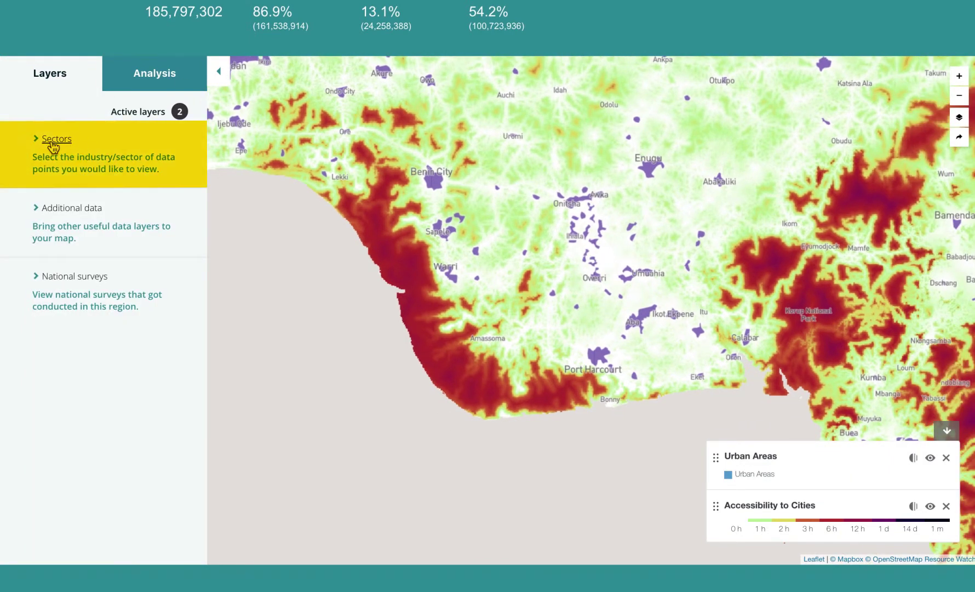
pyautogui.click(53, 143)
pyautogui.click(64, 179)
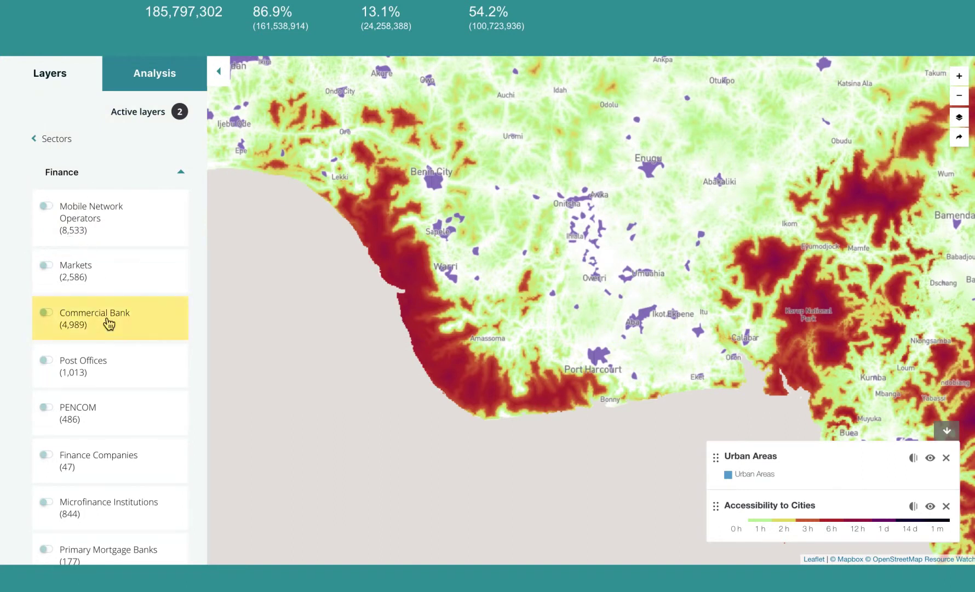
pyautogui.click(97, 330)
pyautogui.moveTo(333, 331); pyautogui.dragTo(667, 380)
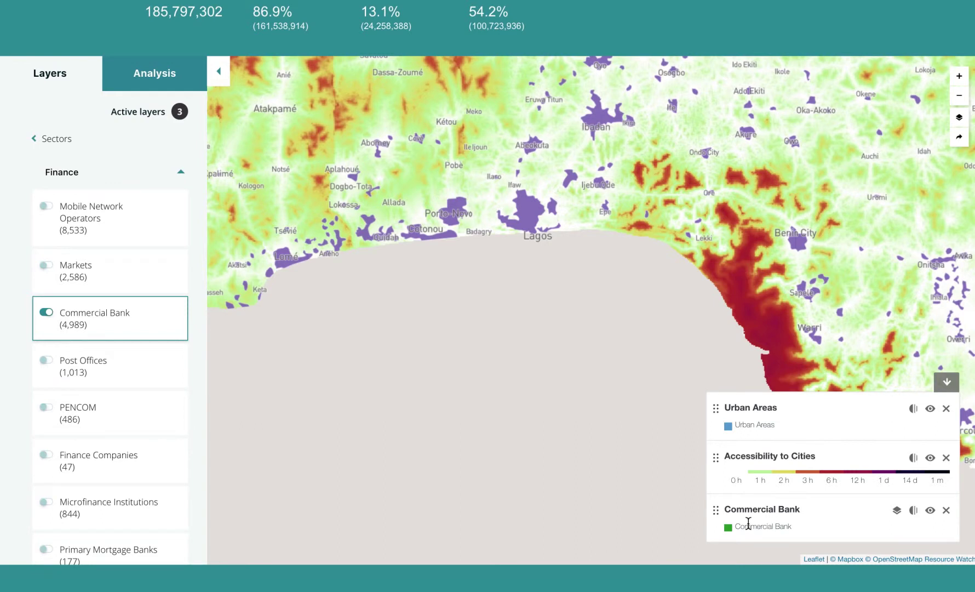
pyautogui.moveTo(717, 509); pyautogui.dragTo(707, 406)
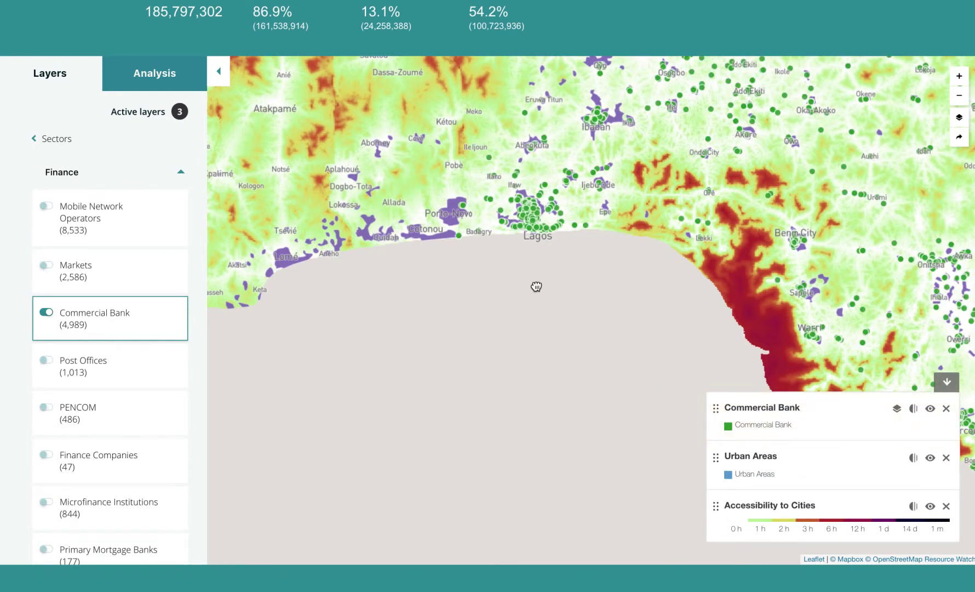
# - Switch the basemap to Satellite around Port Harcourt and set the Accessibility to Cities layer's opacity to about 50%
pyautogui.moveTo(561, 286); pyautogui.dragTo(389, 289)
pyautogui.moveTo(527, 400); pyautogui.dragTo(350, 321)
pyautogui.moveTo(732, 342); pyautogui.dragTo(700, 218)
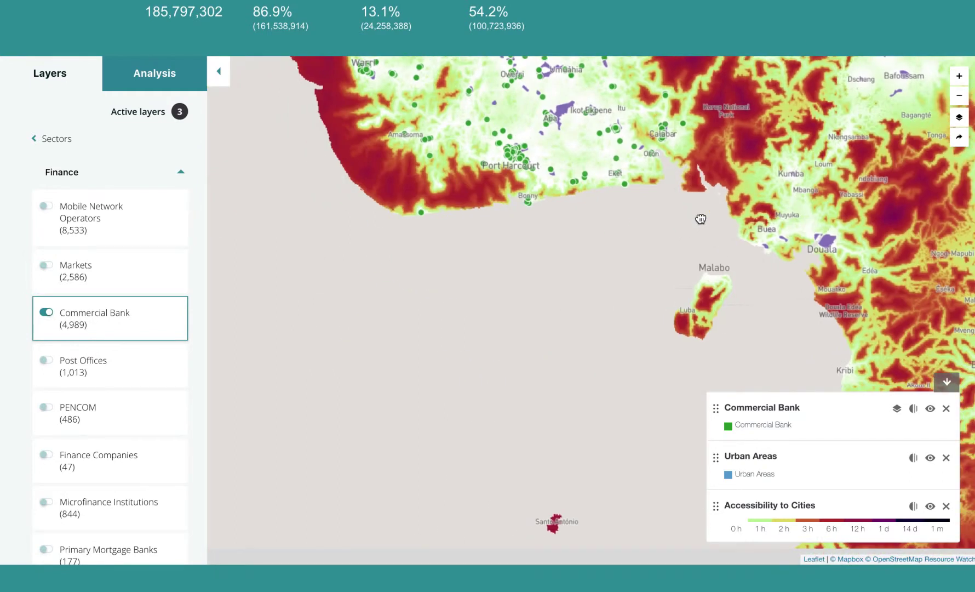
pyautogui.click(960, 76)
pyautogui.moveTo(478, 247); pyautogui.dragTo(762, 449)
pyautogui.click(960, 119)
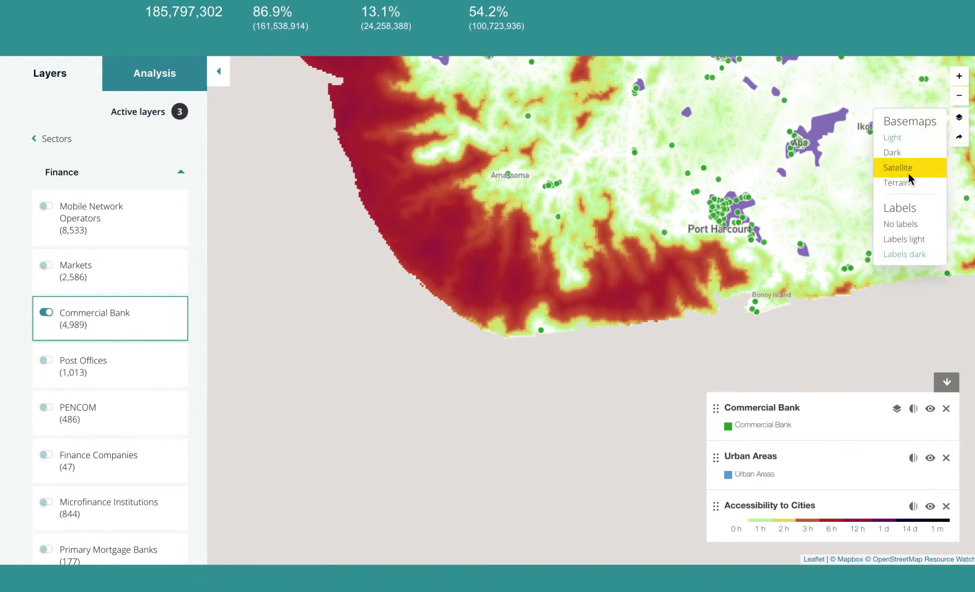
pyautogui.click(907, 174)
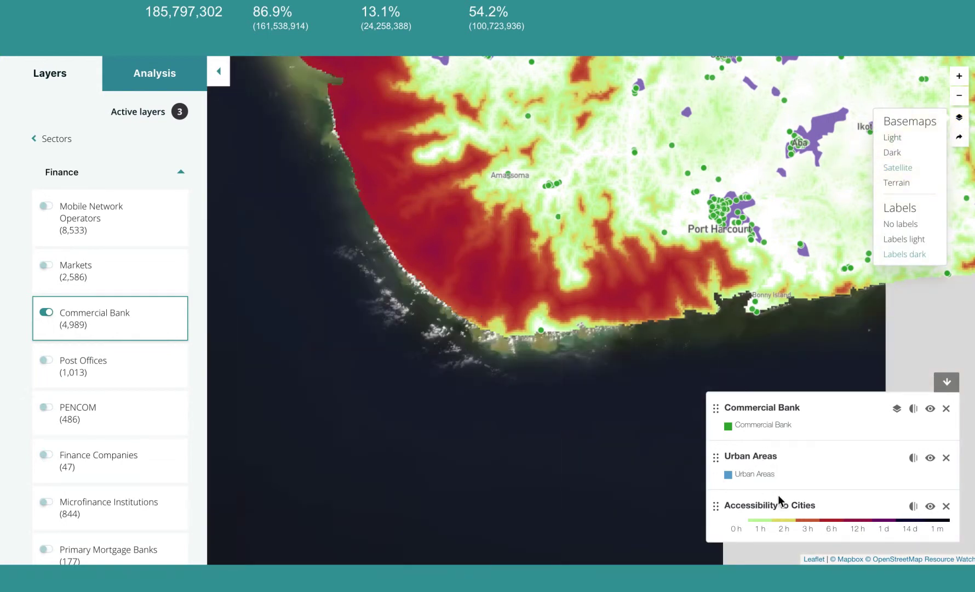
pyautogui.click(914, 505)
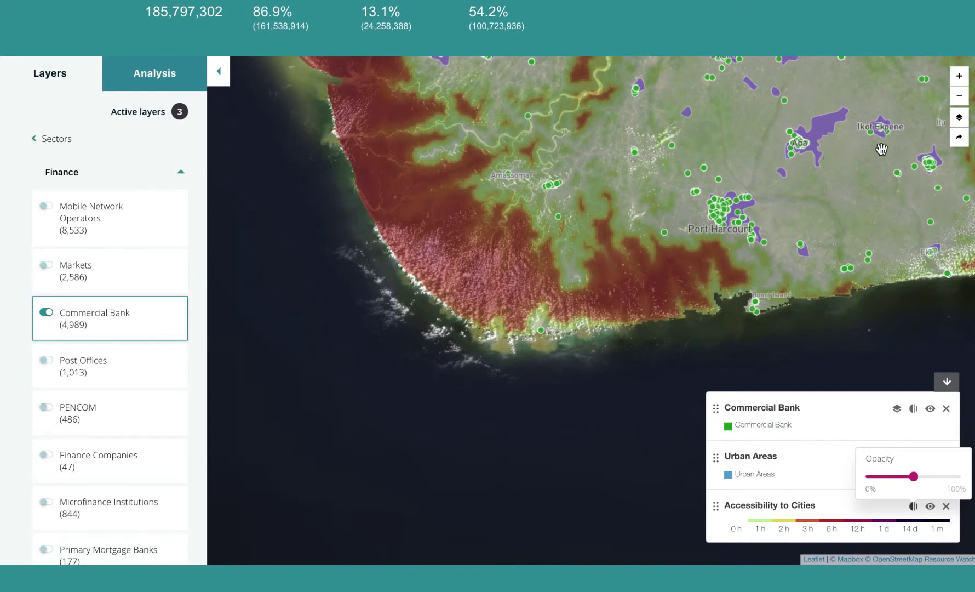
# - Display the Commercial Bank layer as Voronoid and view it across the whole of Nigeria
pyautogui.click(959, 95)
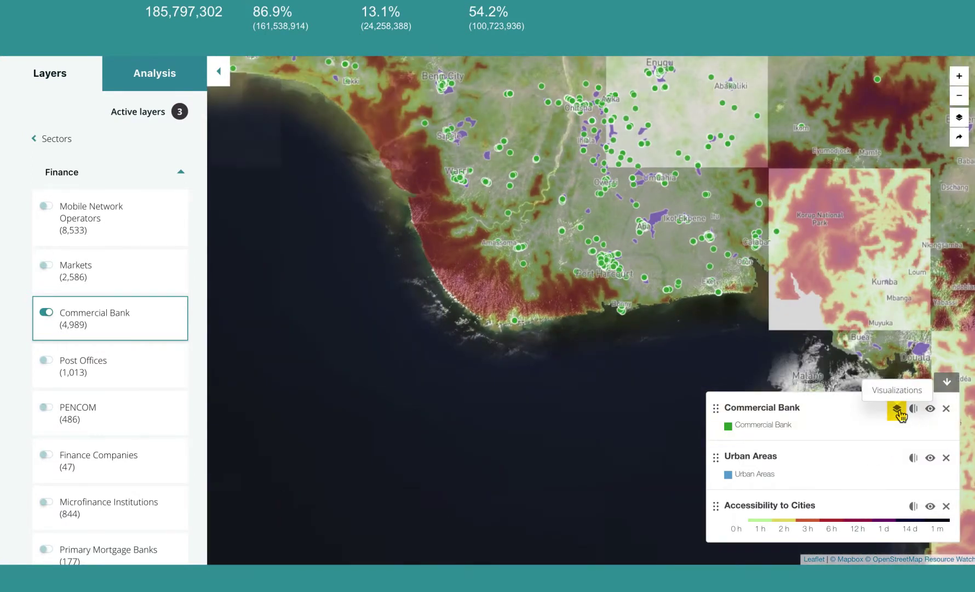
pyautogui.click(898, 410)
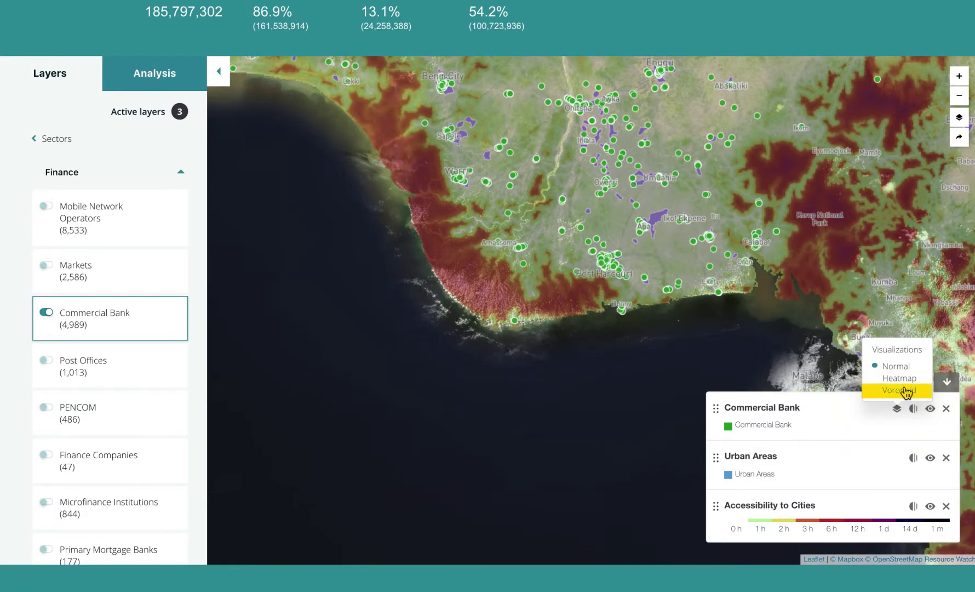
pyautogui.click(907, 390)
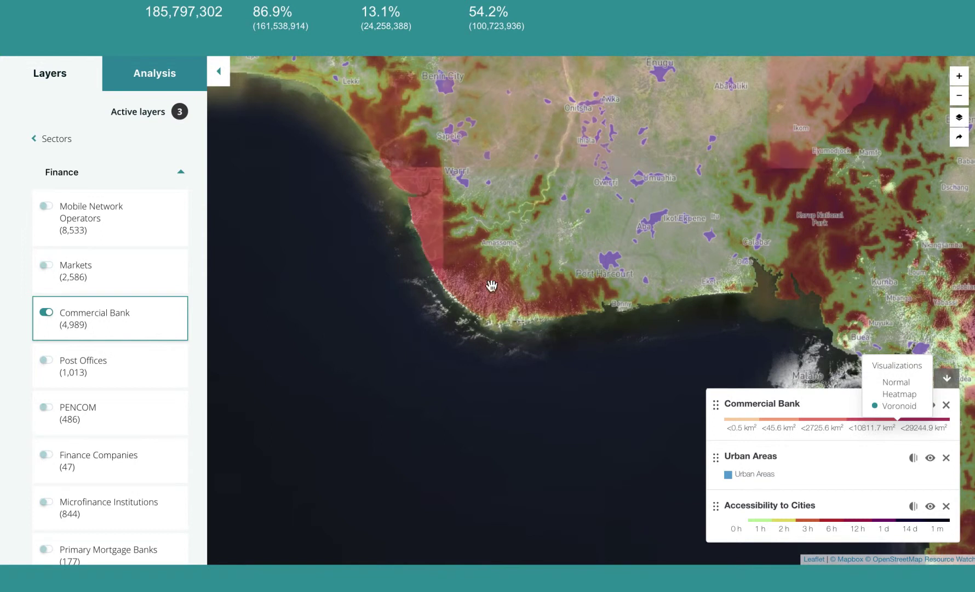
pyautogui.click(960, 95)
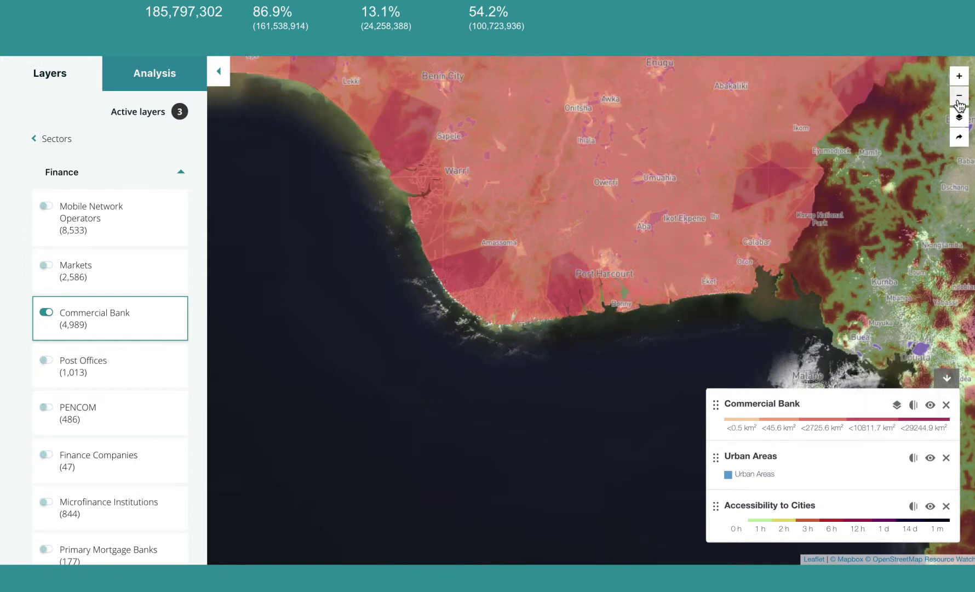
pyautogui.click(959, 95)
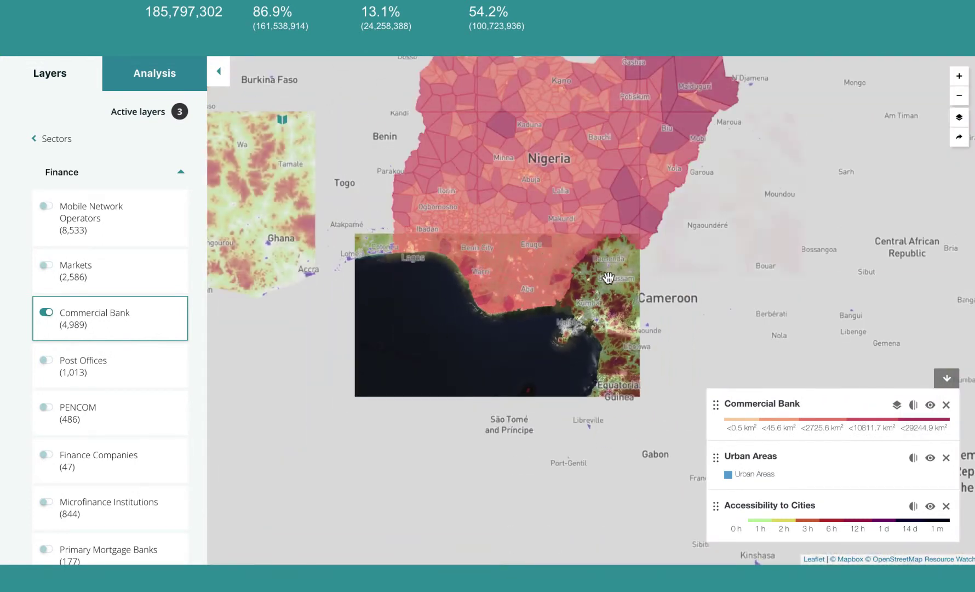
pyautogui.moveTo(632, 286); pyautogui.dragTo(587, 336)
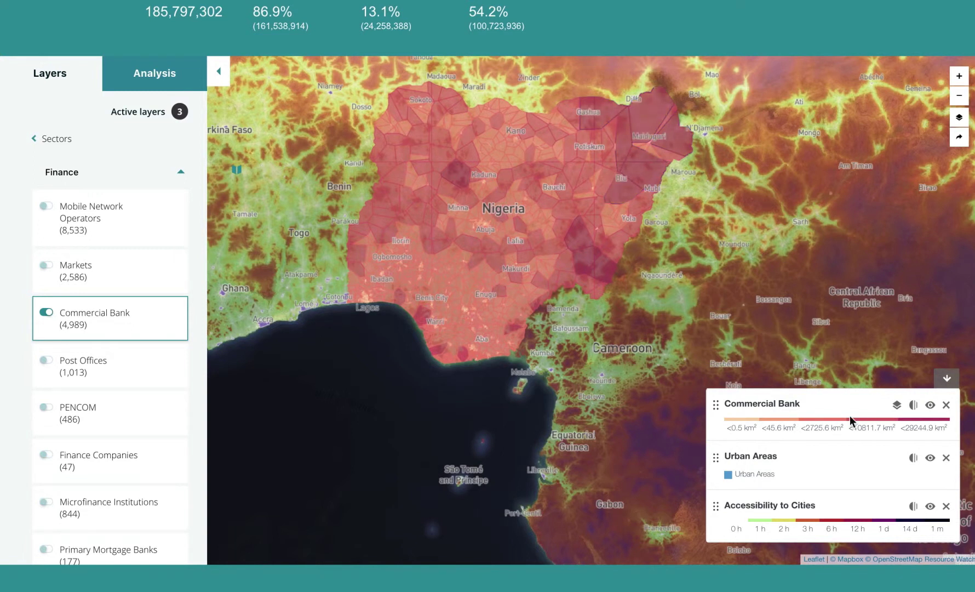
# - Change the basemap to Terrain and focus the map on northeastern Nigeria
pyautogui.click(959, 120)
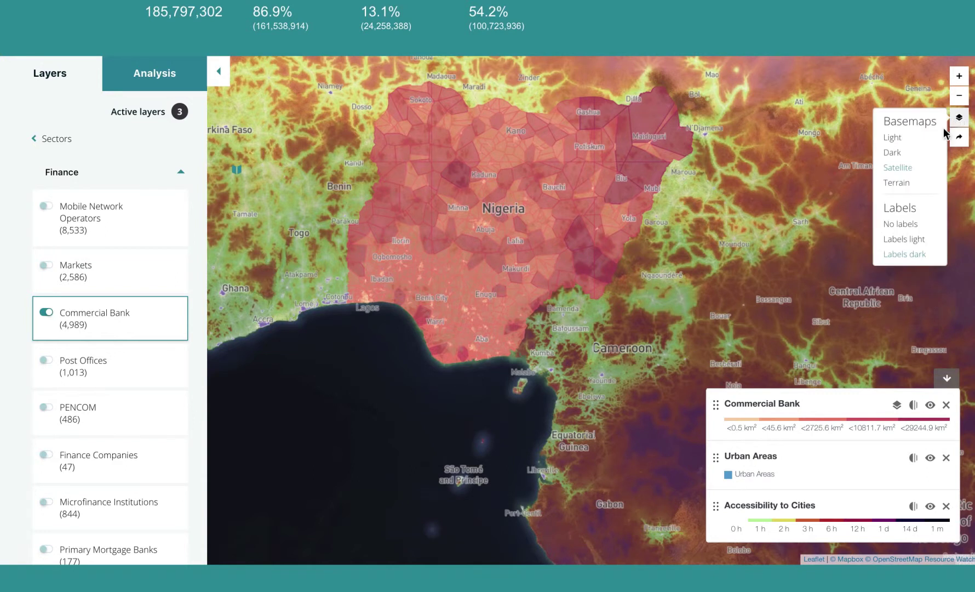
pyautogui.click(880, 183)
pyautogui.scroll(3, 729, 197)
pyautogui.moveTo(713, 153); pyautogui.dragTo(763, 310)
# - Hide and show the Commercial Bank layer to compare accessibility, and set its visualization to Normal
pyautogui.click(930, 404)
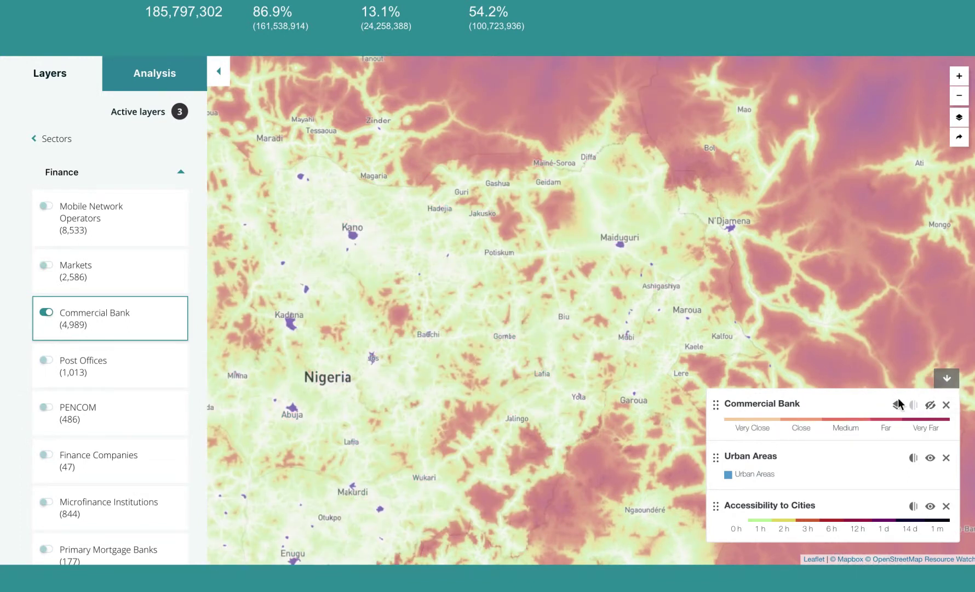
pyautogui.click(930, 405)
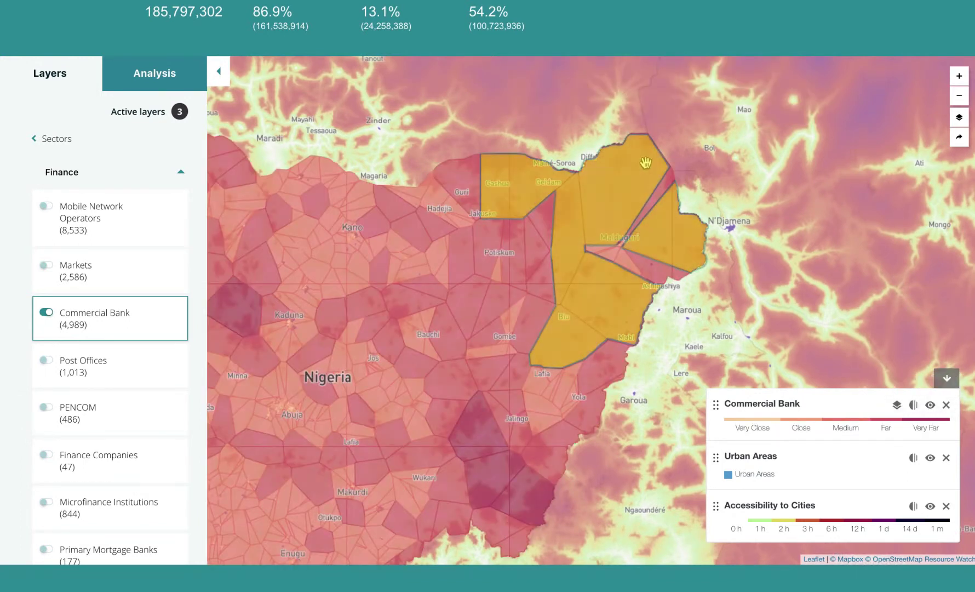
pyautogui.click(897, 405)
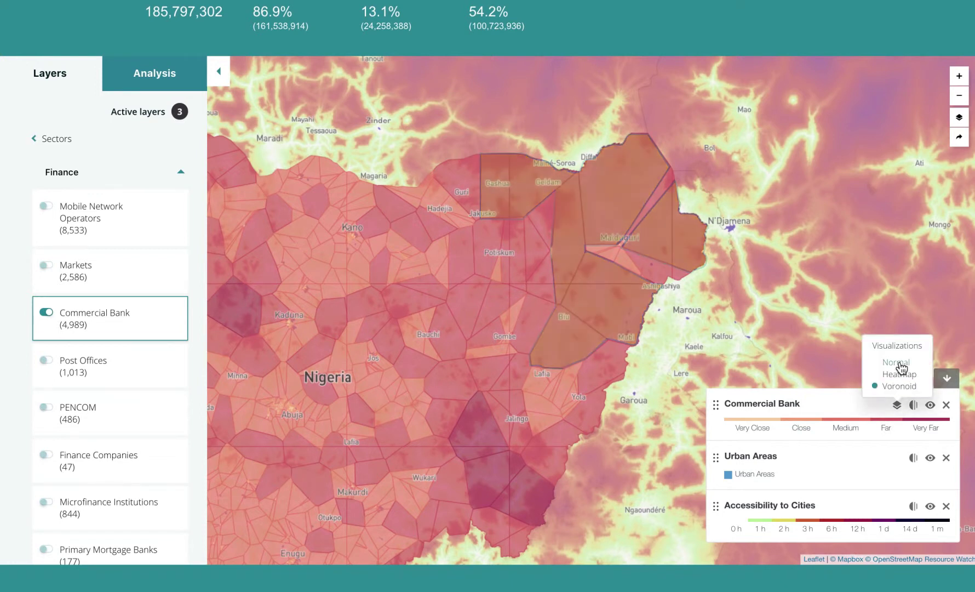
pyautogui.click(897, 363)
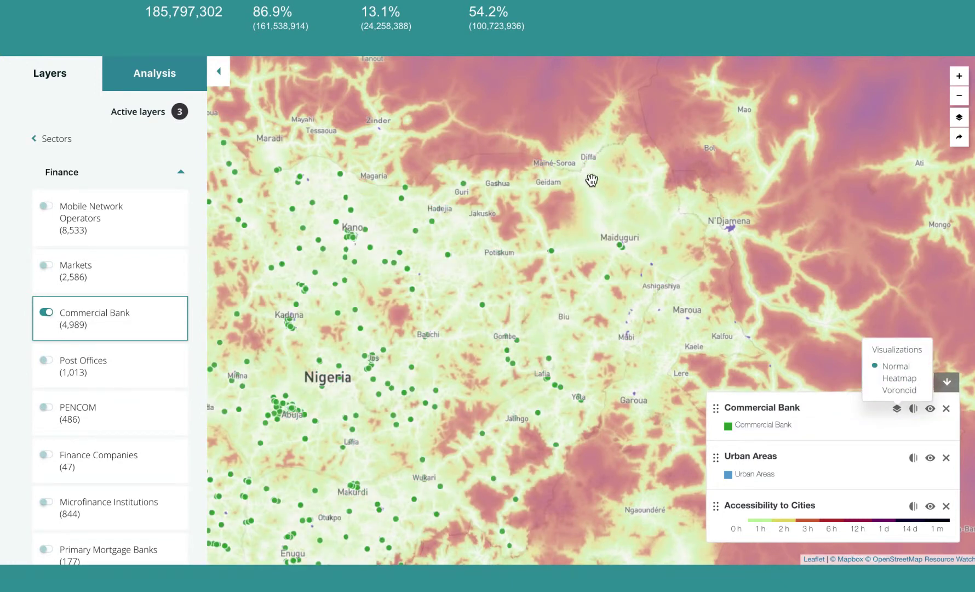
# - Add the Population (Grid, 1 km) layer from the additional data and place it directly below Commercial Bank
pyautogui.click(55, 140)
pyautogui.click(77, 216)
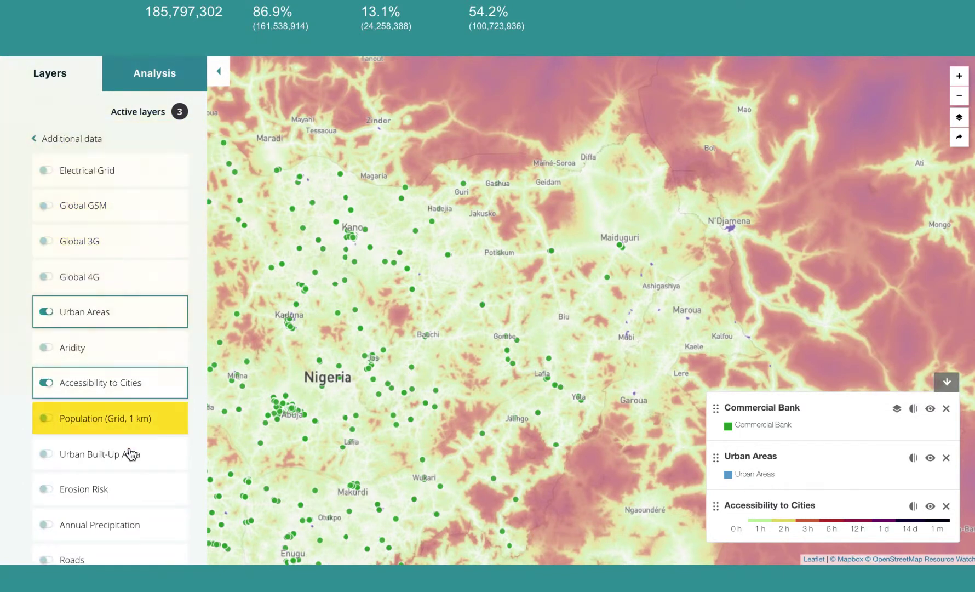
pyautogui.click(132, 425)
pyautogui.moveTo(717, 518); pyautogui.dragTo(702, 425)
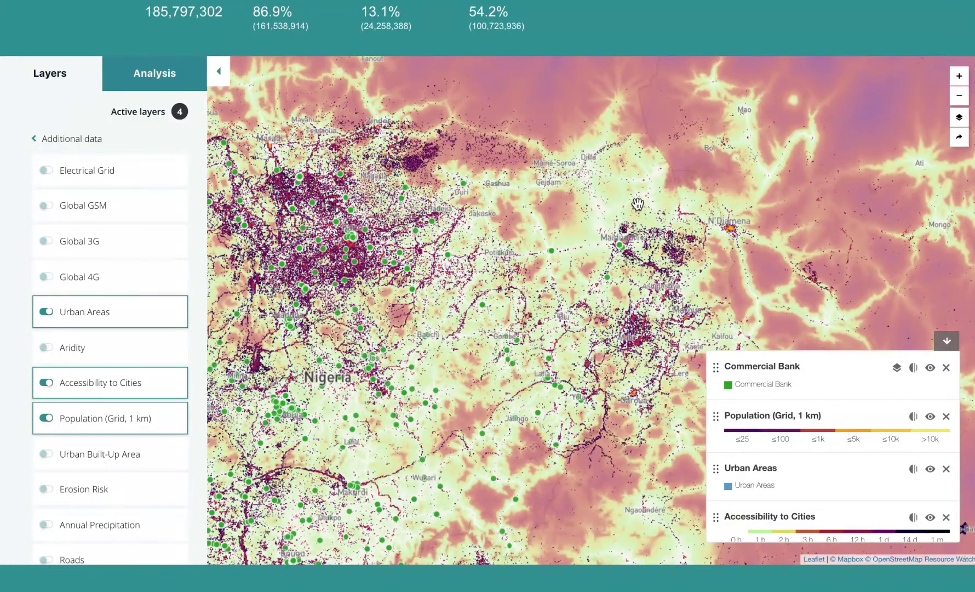
# - Set the Commercial Bank layer's visualization to Voronoid for the area around Maiduguri
pyautogui.scroll(2, 638, 204)
pyautogui.click(913, 417)
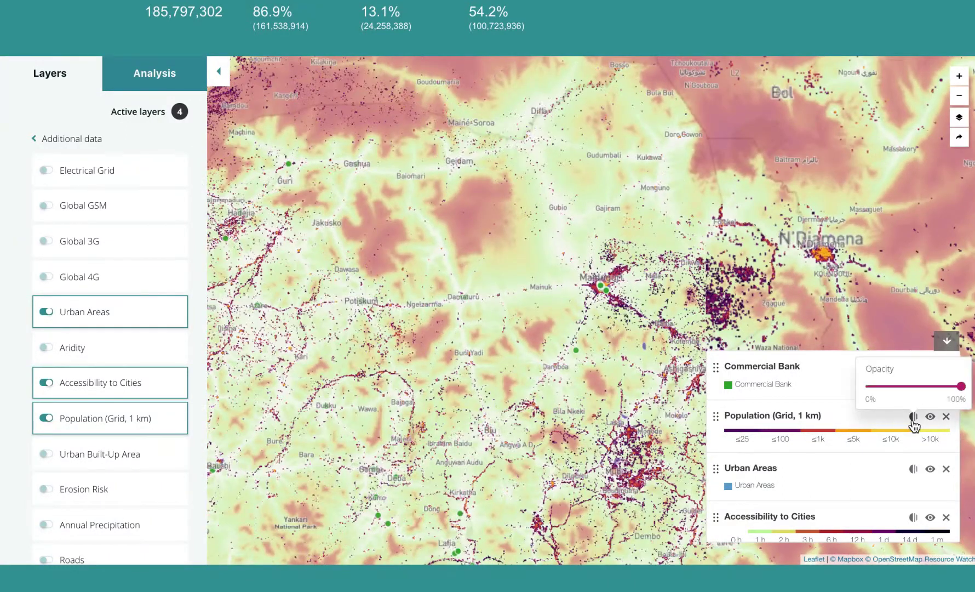
pyautogui.click(913, 418)
pyautogui.click(897, 367)
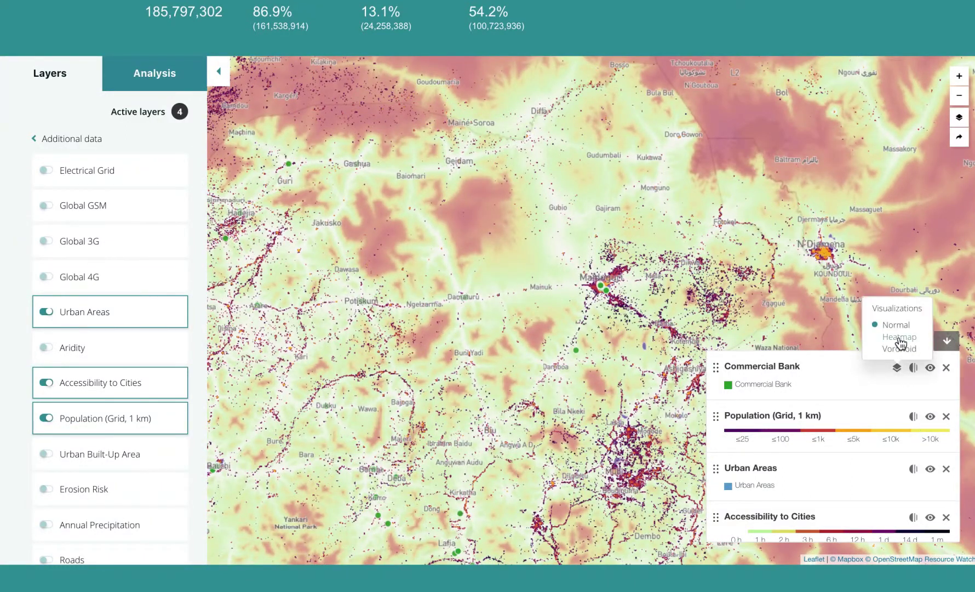
pyautogui.click(897, 348)
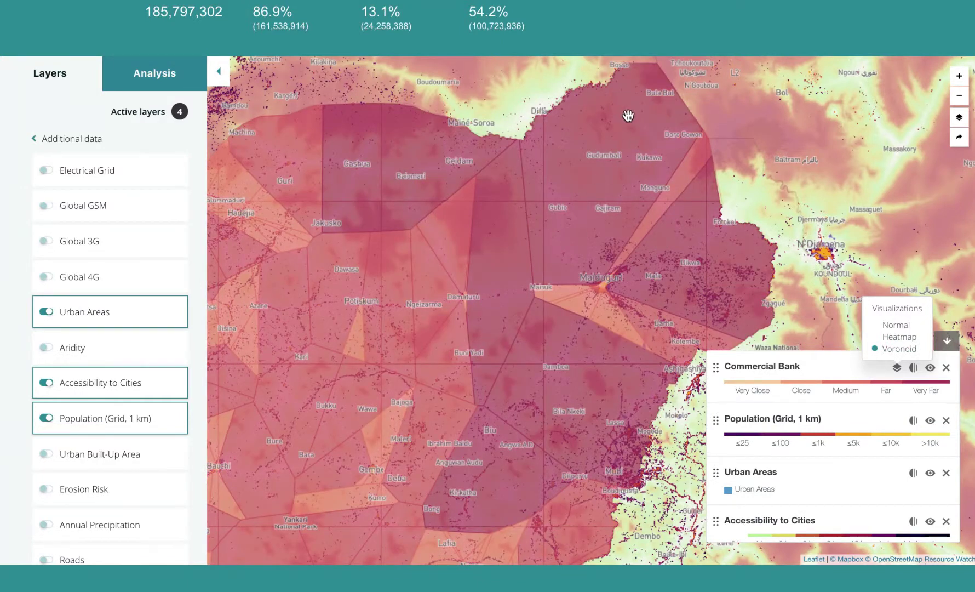
# - Create an area of interest as a five-corner polygon over the large Voronoi cell north of Maiduguri
pyautogui.click(186, 82)
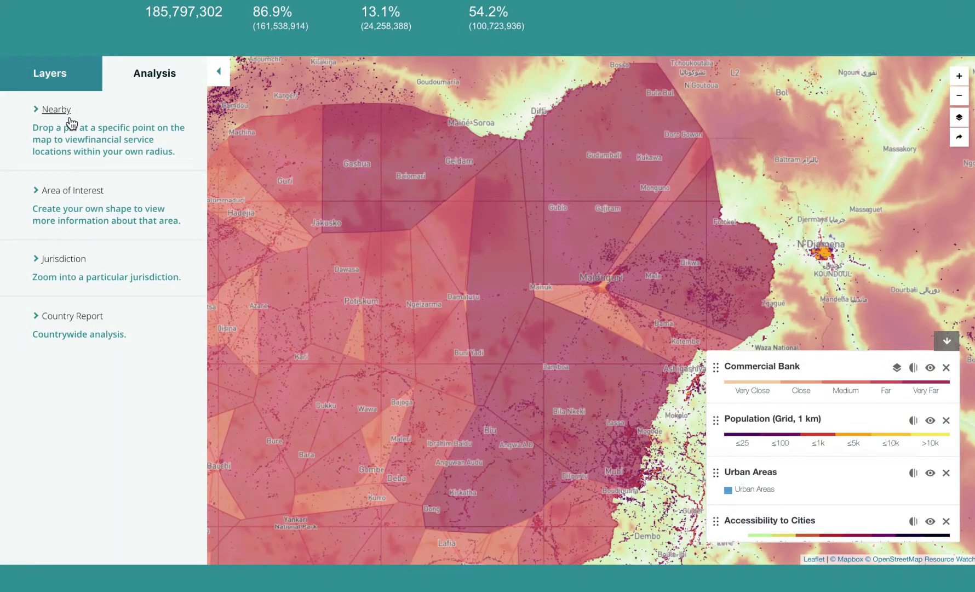
pyautogui.click(77, 192)
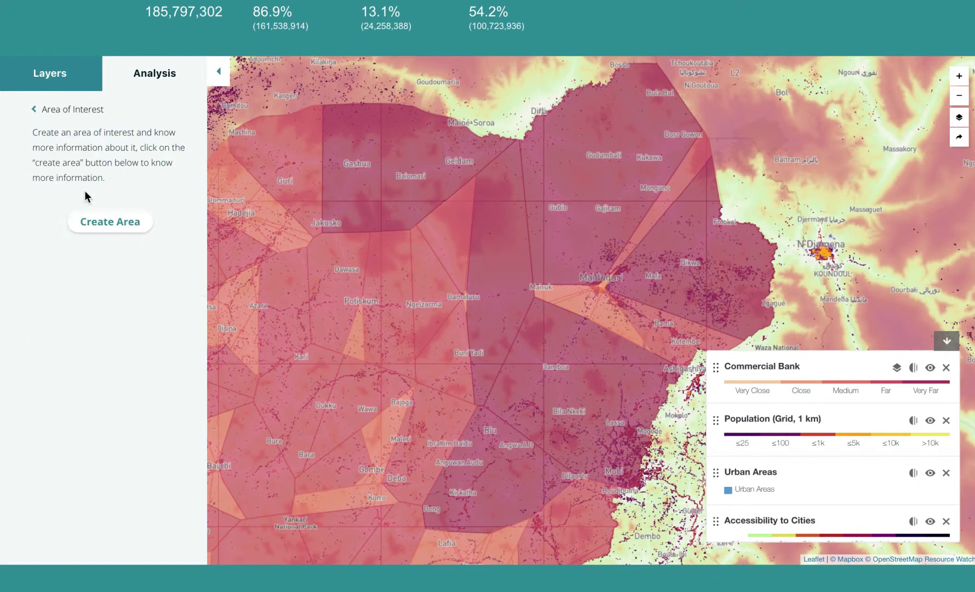
pyautogui.click(127, 221)
pyautogui.click(542, 111)
pyautogui.click(545, 287)
pyautogui.click(601, 285)
pyautogui.click(701, 133)
pyautogui.click(658, 64)
pyautogui.click(542, 111)
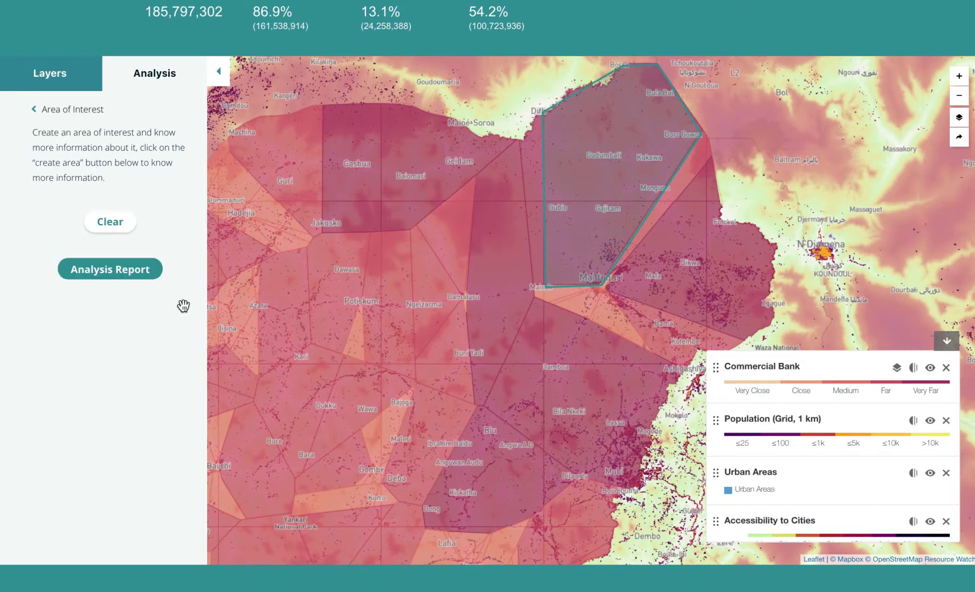
# - Generate the analysis report for the drawn area and review its population, services, access points, minimum distance and urban-rural sections
pyautogui.click(110, 274)
pyautogui.moveTo(134, 318)
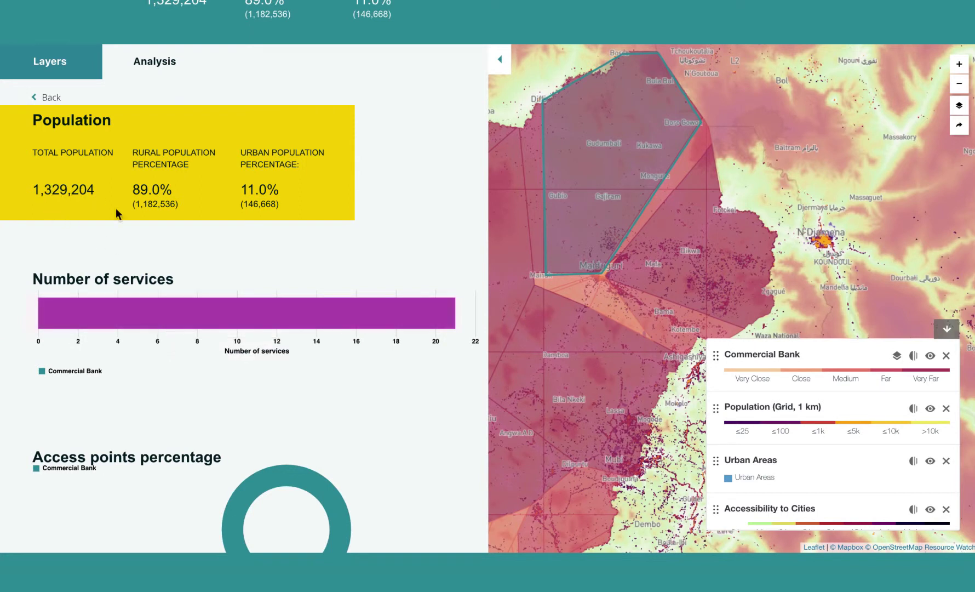
pyautogui.scroll(-5, 176, 306)
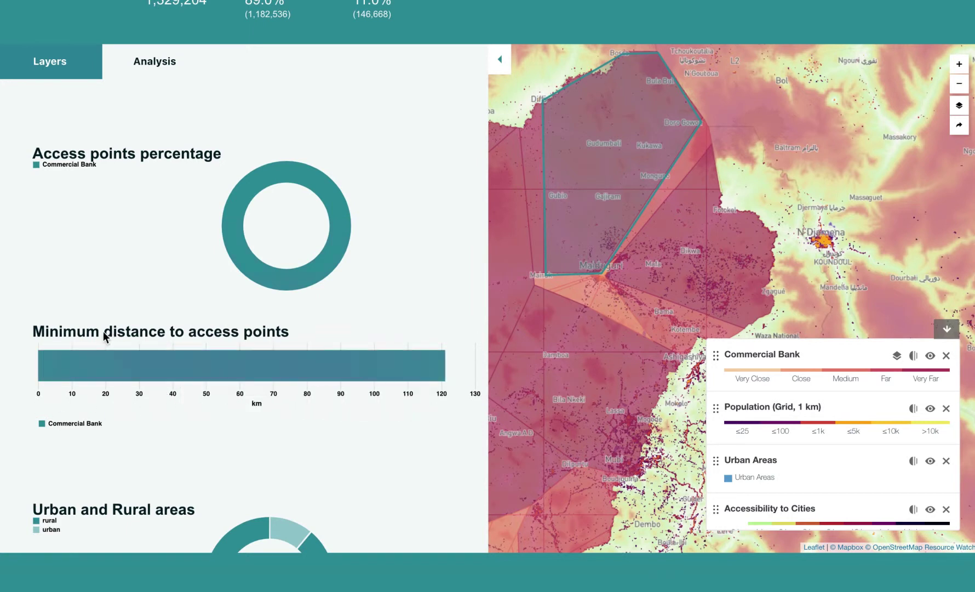
pyautogui.scroll(-3, 323, 405)
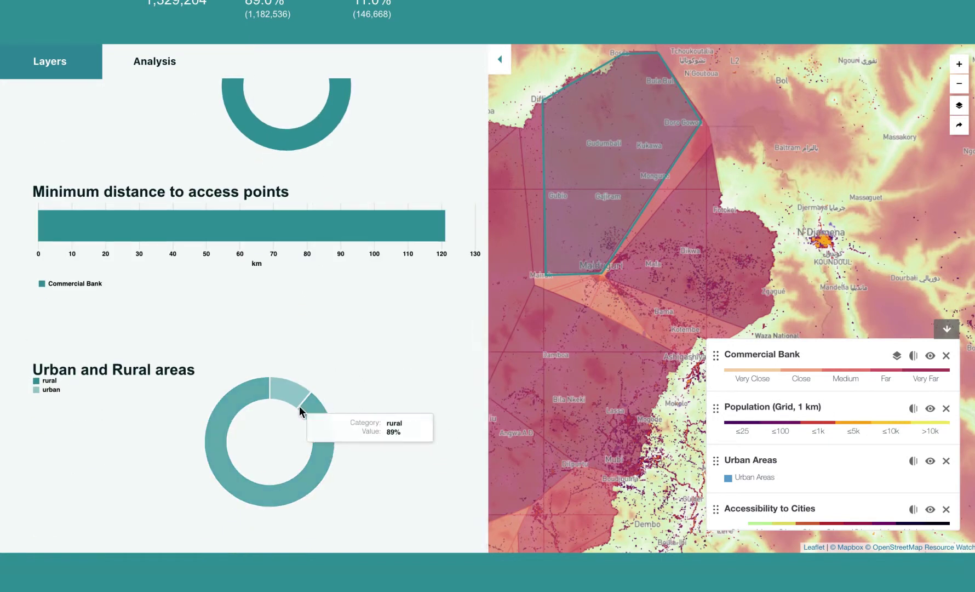
pyautogui.scroll(7, 319, 310)
pyautogui.scroll(1, 318, 309)
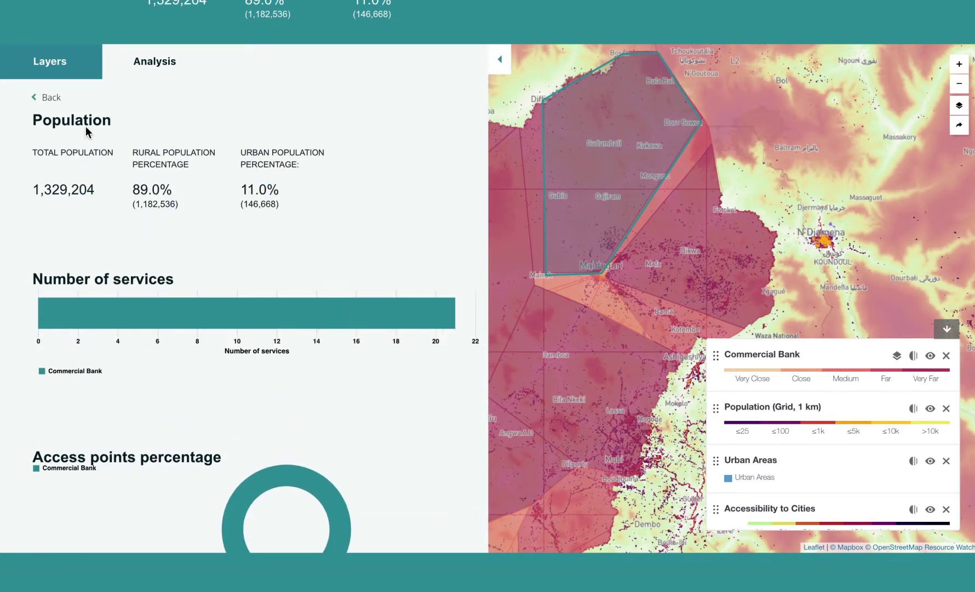
# - Leave the report, clear the drawn area of interest, and open the Nearby analysis
pyautogui.click(48, 98)
pyautogui.click(116, 217)
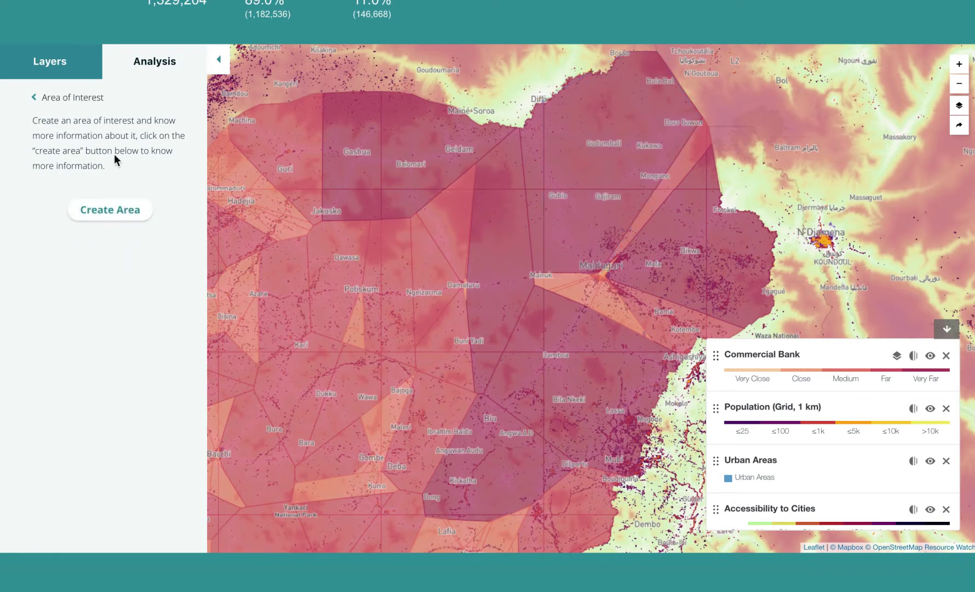
pyautogui.click(64, 99)
pyautogui.click(57, 104)
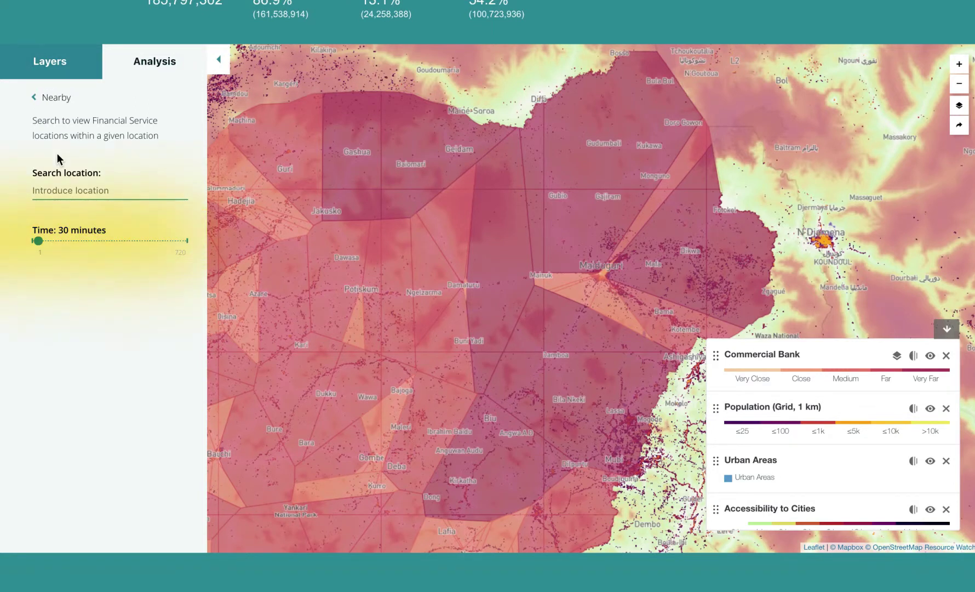
# - Switch to the Jurisdiction analysis and look through the list of selectable jurisdictions
pyautogui.click(35, 97)
pyautogui.click(67, 247)
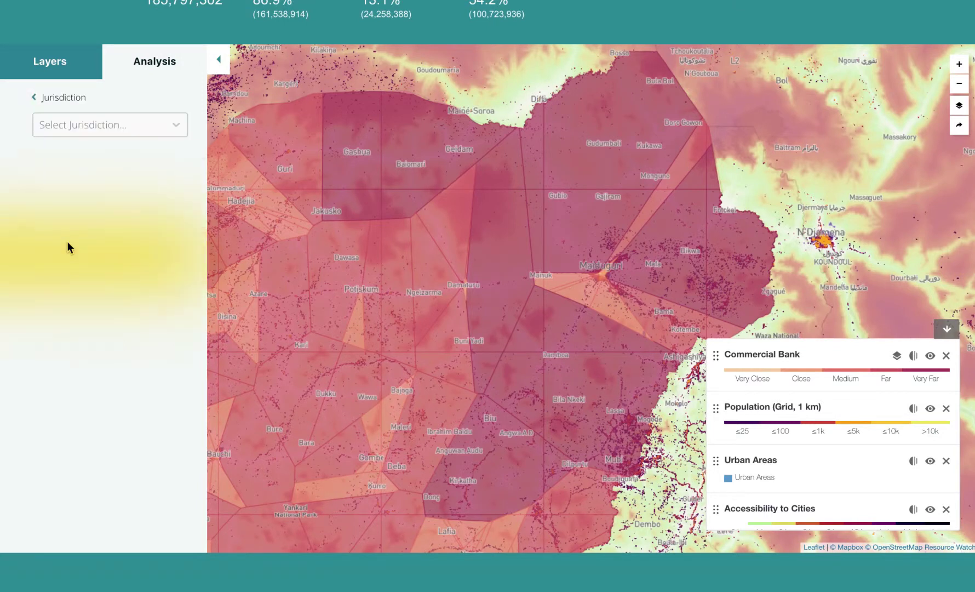
pyautogui.click(147, 124)
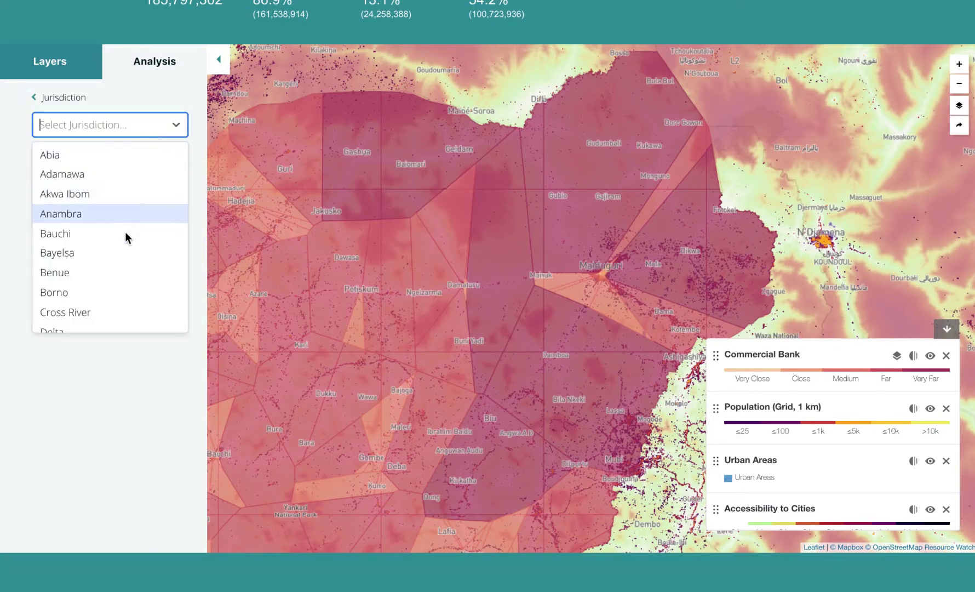
pyautogui.scroll(-1, 122, 254)
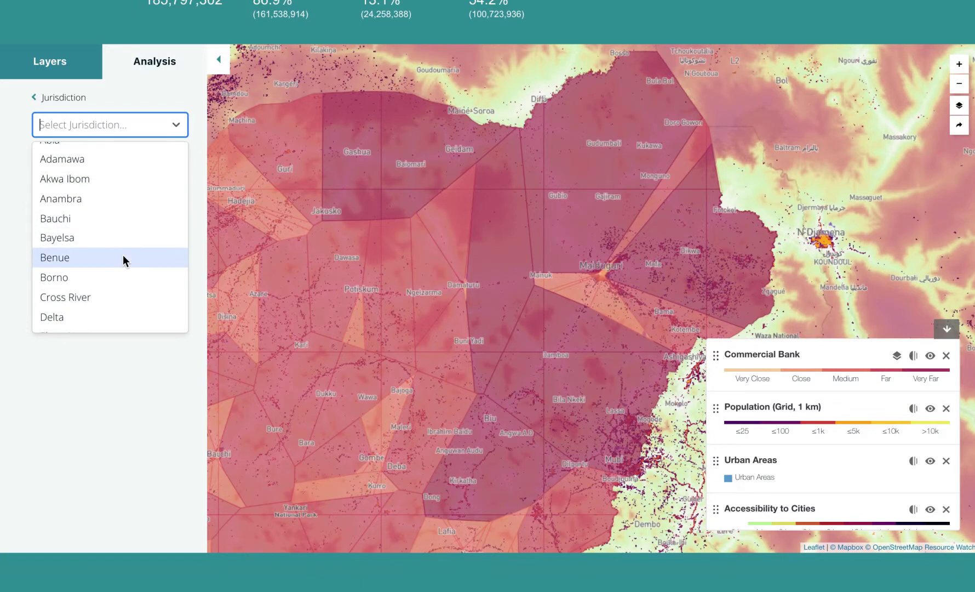
pyautogui.scroll(-4, 123, 254)
pyautogui.scroll(5, 123, 255)
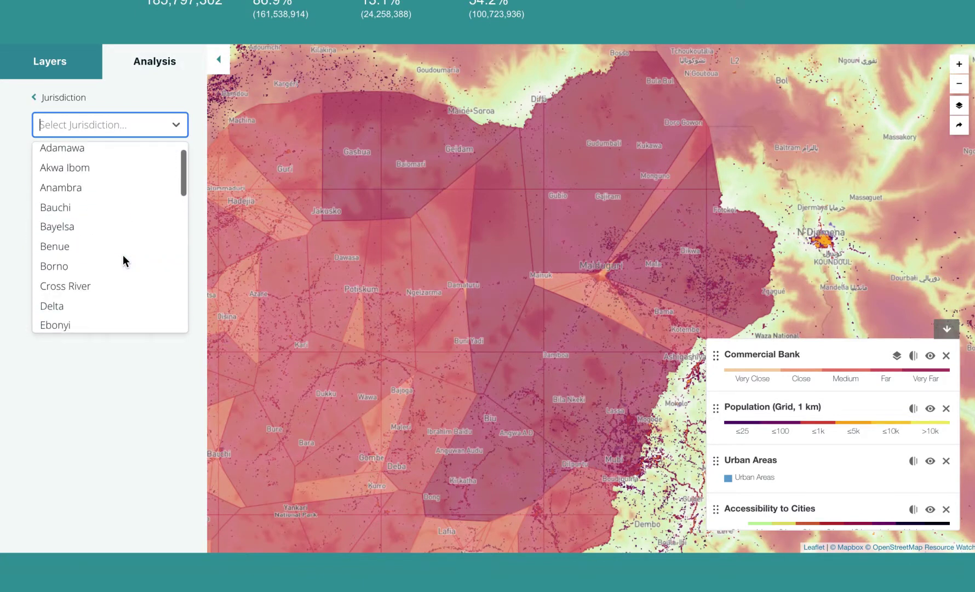
# - Open the Country Report and review its population, number of services, access points percentage and urban-rural sections
pyautogui.click(58, 99)
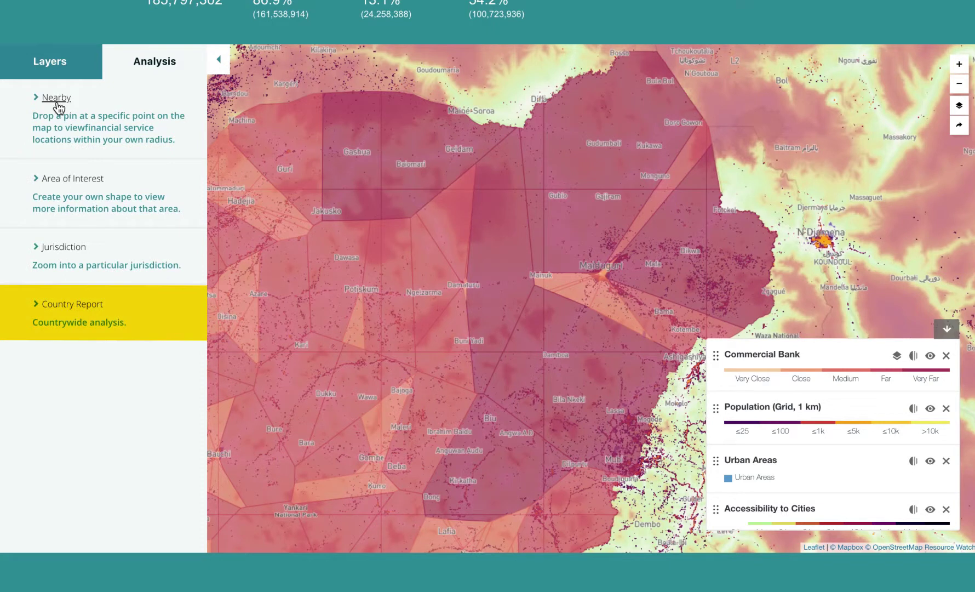
pyautogui.click(75, 309)
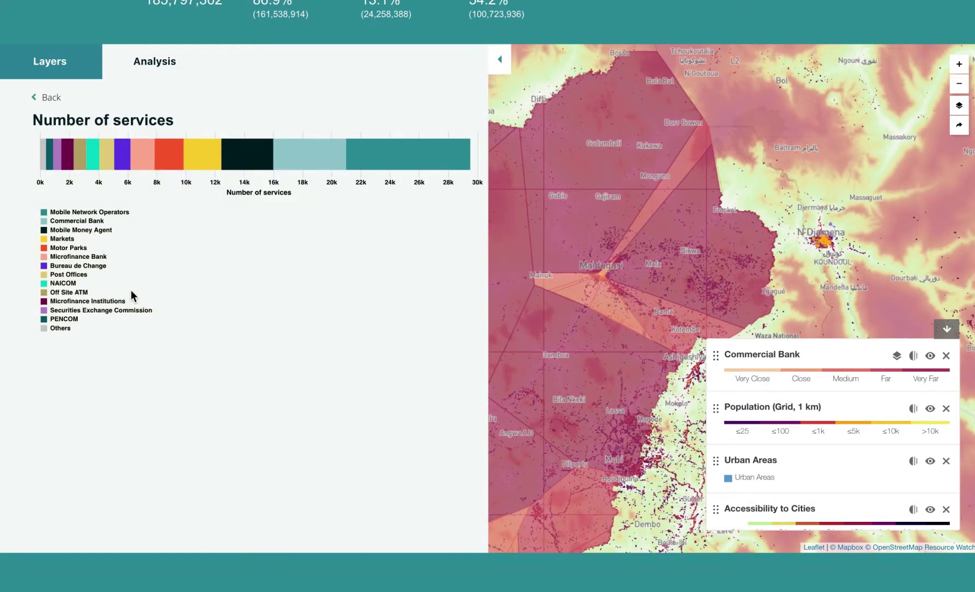
pyautogui.scroll(-1, 195, 357)
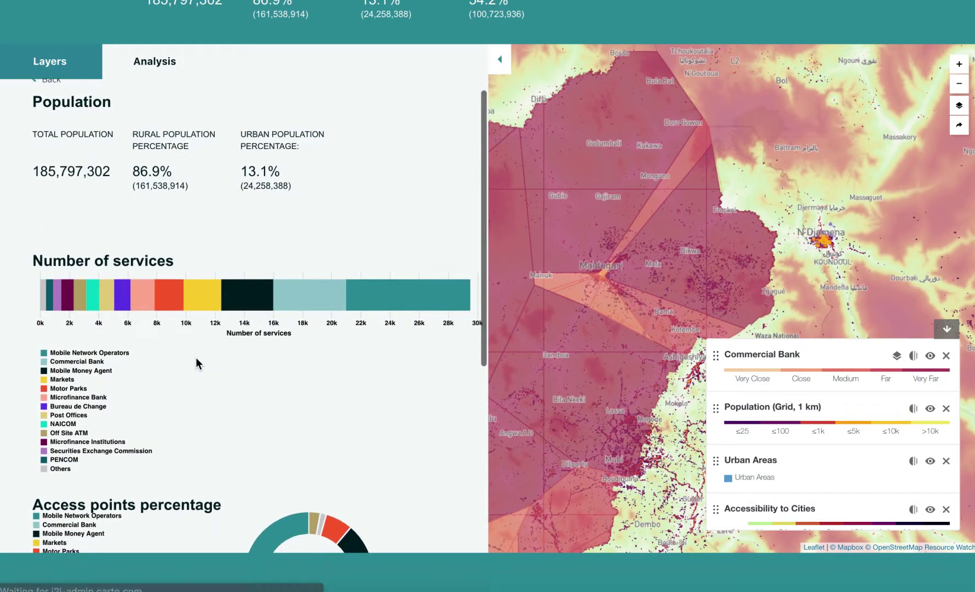
pyautogui.scroll(-1, 196, 357)
pyautogui.scroll(-10, 196, 357)
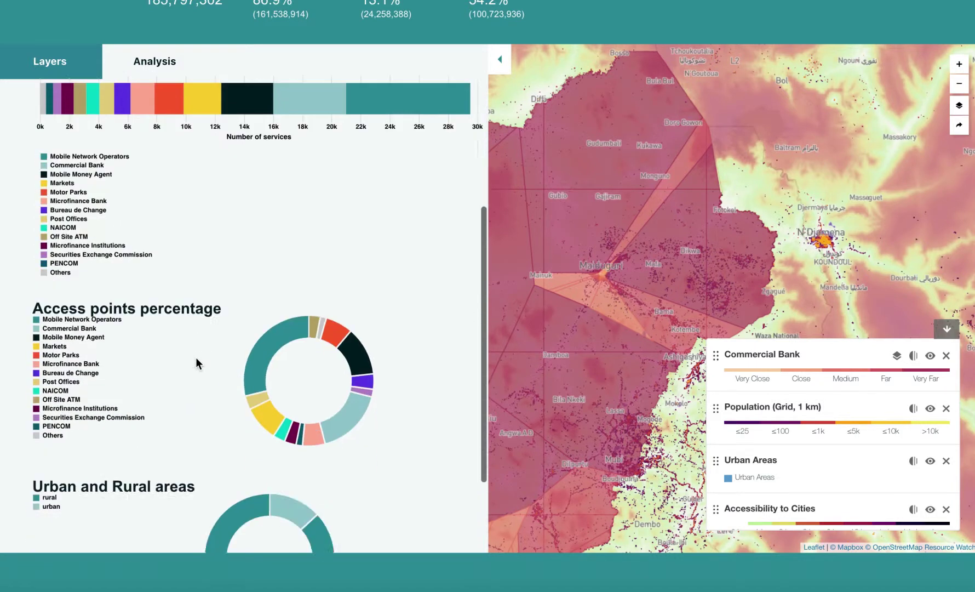